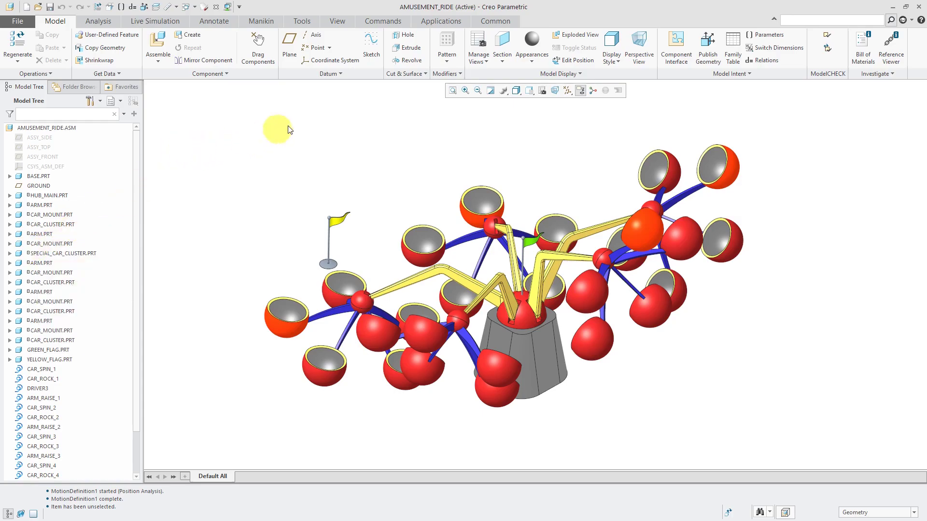
- Switch to the Mechanism application and rerun the MotionDefinition1 position analysis
{"action": "left_click", "coordinate": [430, 22]}
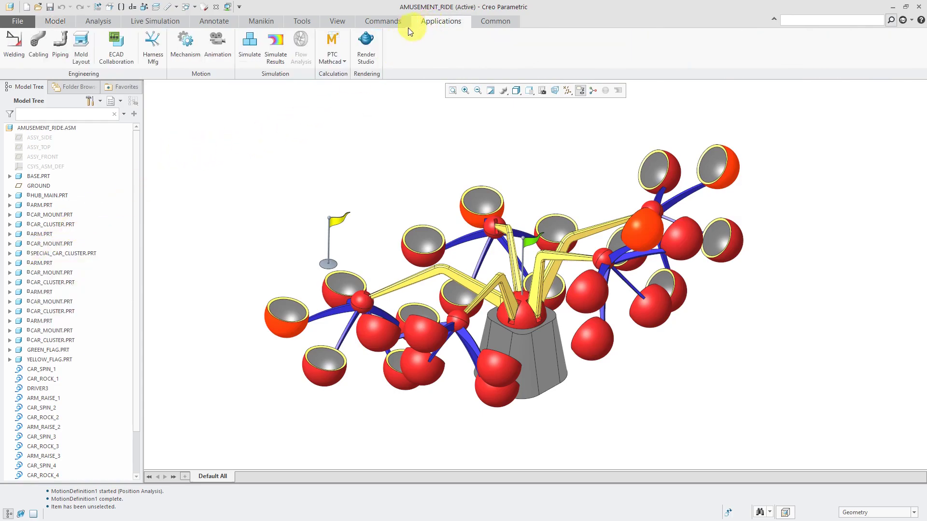
{"action": "left_click", "coordinate": [178, 55]}
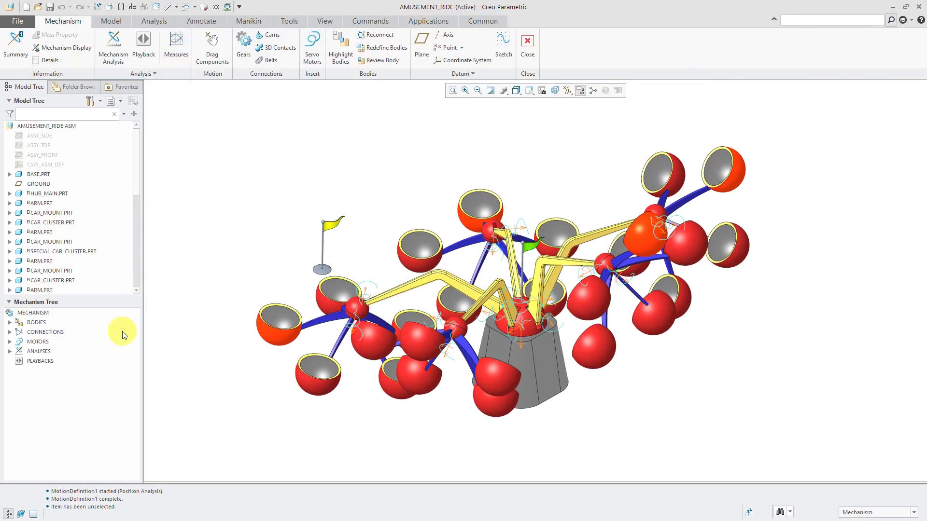
{"action": "left_click", "coordinate": [9, 352]}
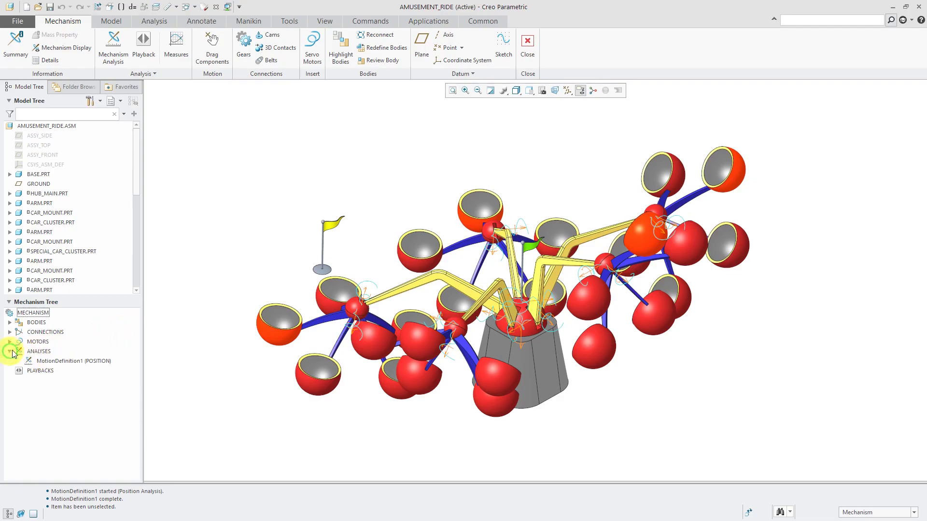
{"action": "left_click", "coordinate": [68, 363]}
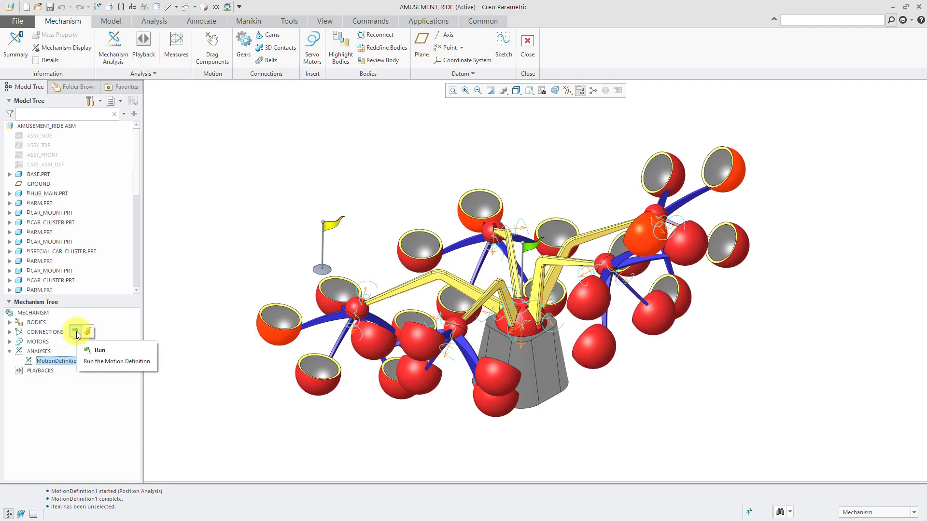
{"action": "left_click", "coordinate": [76, 332]}
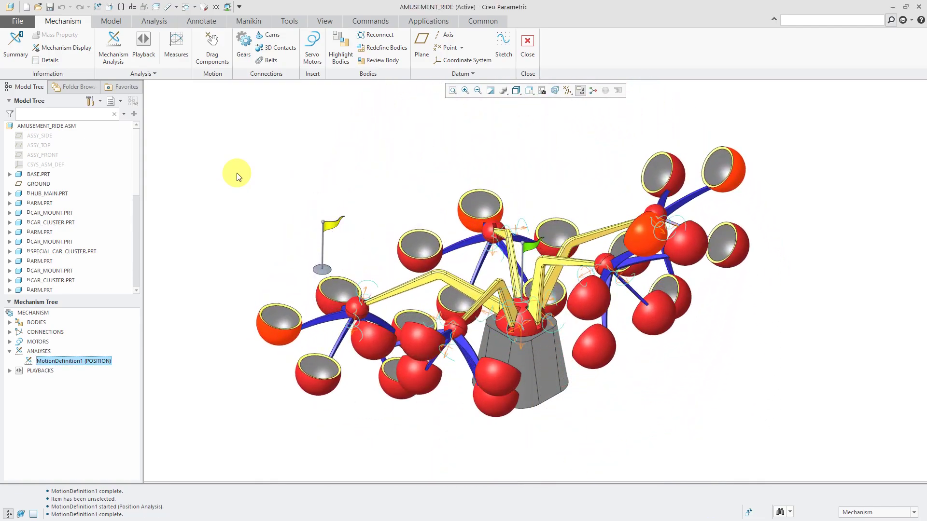
- Animate the MotionDefinition1 playback forward until the ride arms rotate, then close the animation
{"action": "left_click", "coordinate": [11, 371]}
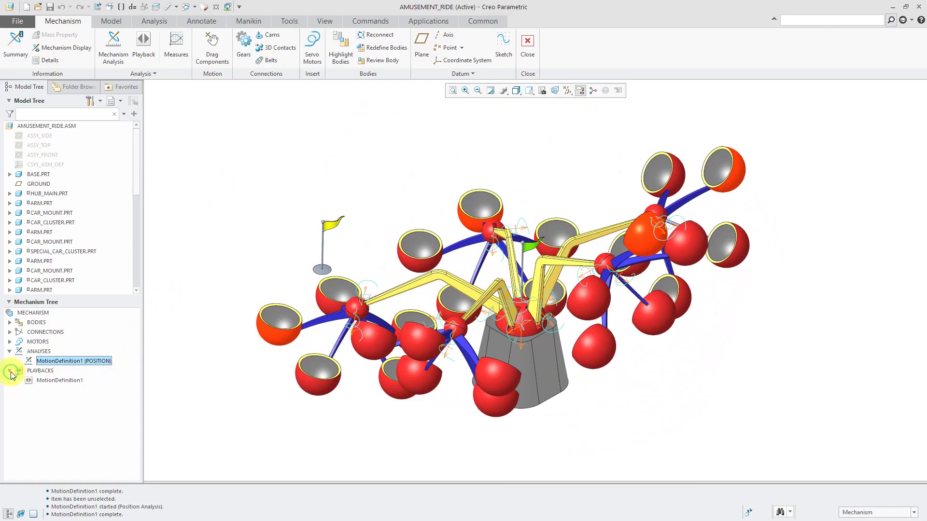
{"action": "left_click", "coordinate": [59, 380]}
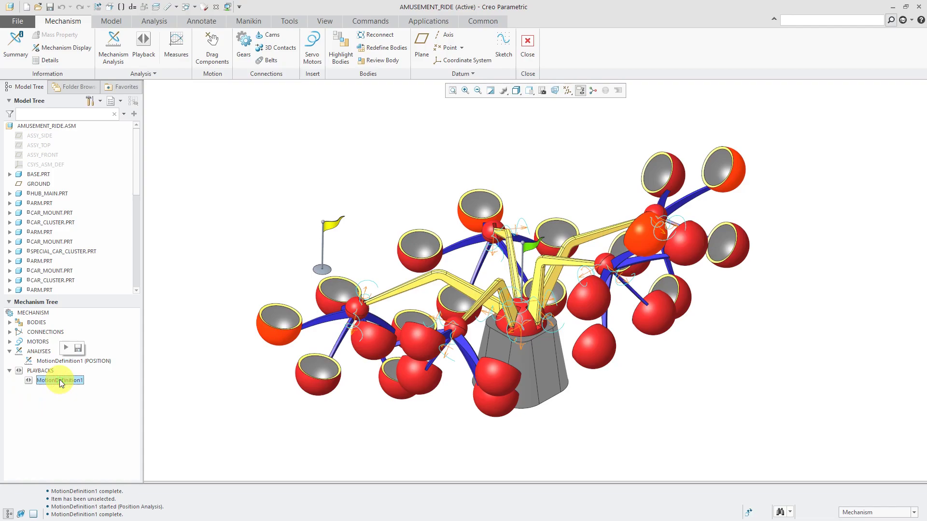
{"action": "left_click", "coordinate": [67, 350]}
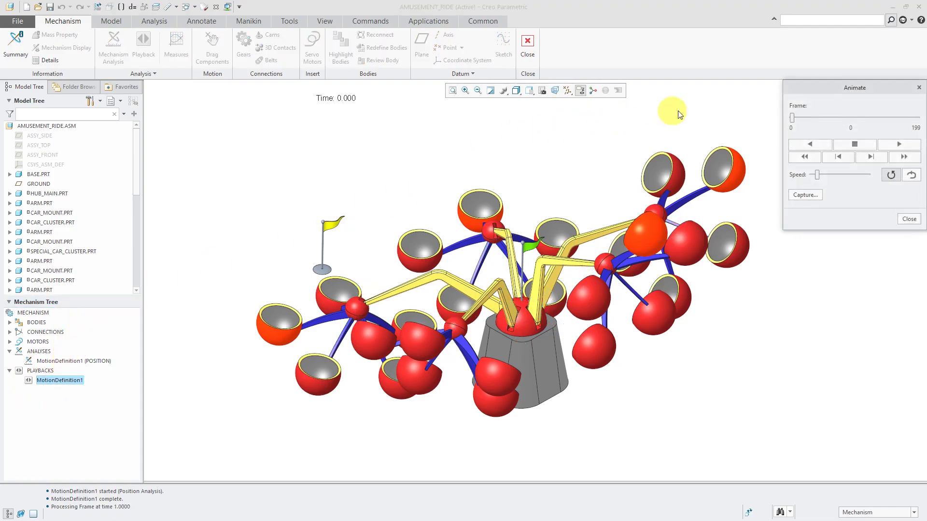
{"action": "left_click_drag", "start_coordinate": [831, 88], "coordinate": [822, 89]}
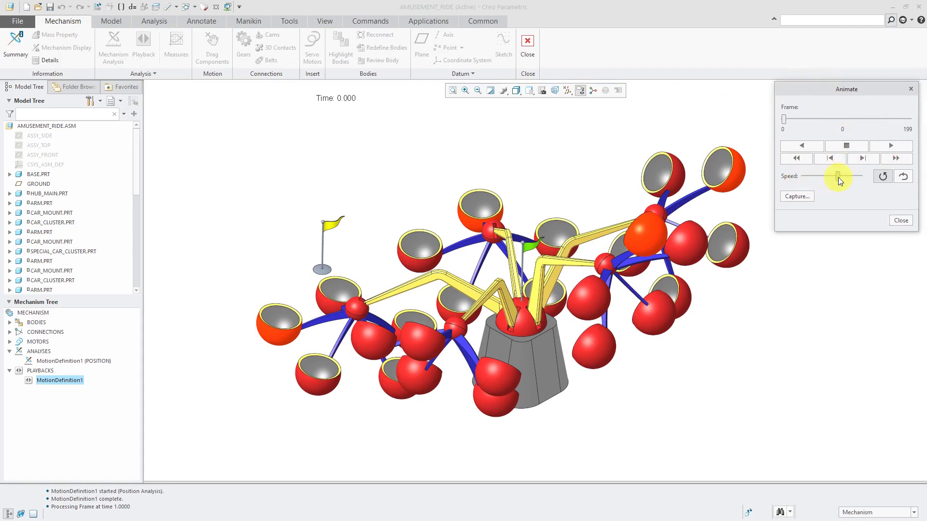
{"action": "left_click", "coordinate": [893, 145]}
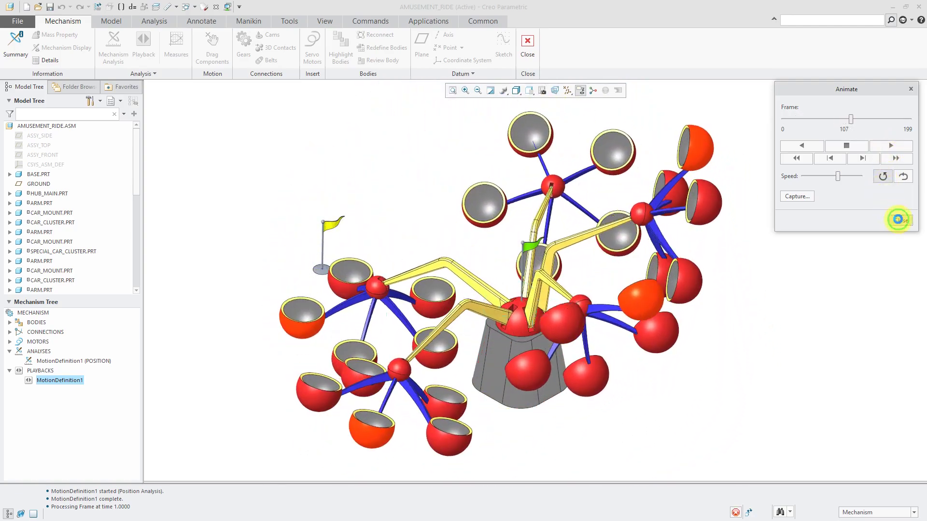
{"action": "left_click", "coordinate": [899, 220]}
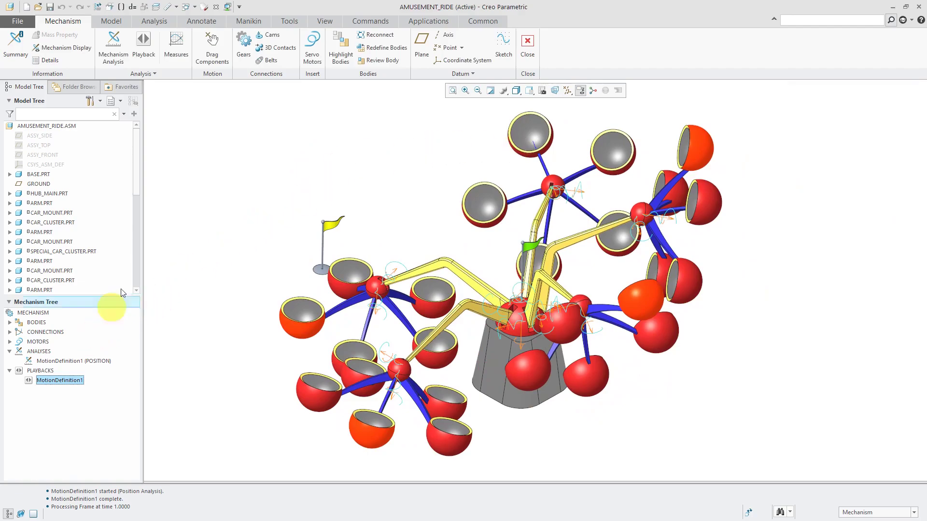
- In the Playbacks manager, begin a motion envelope from the MotionDefinition1 results
{"action": "left_click", "coordinate": [152, 45]}
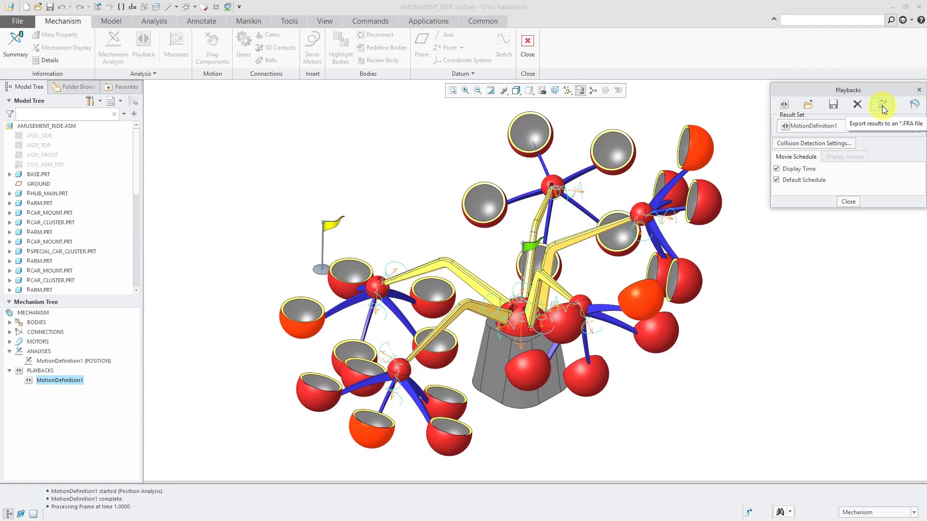
{"action": "left_click", "coordinate": [913, 107]}
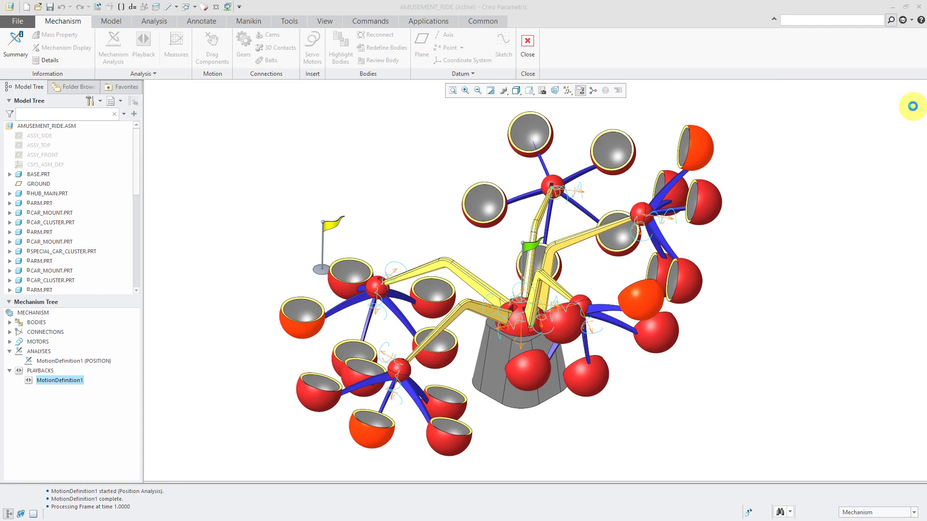
- Deselect the grey base cone and both flags, leaving 16 of 19 components in the envelope
{"action": "left_click_drag", "start_coordinate": [881, 99], "coordinate": [860, 97]}
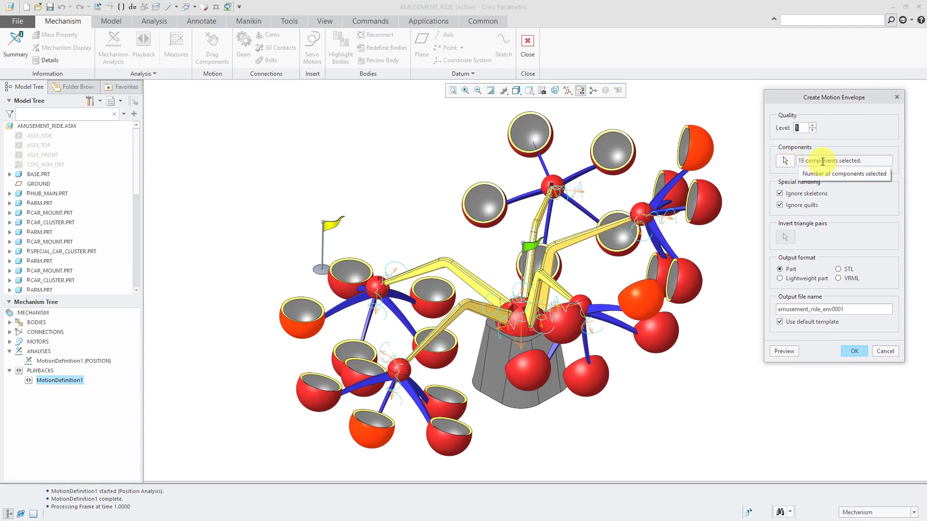
{"action": "left_click", "coordinate": [785, 161]}
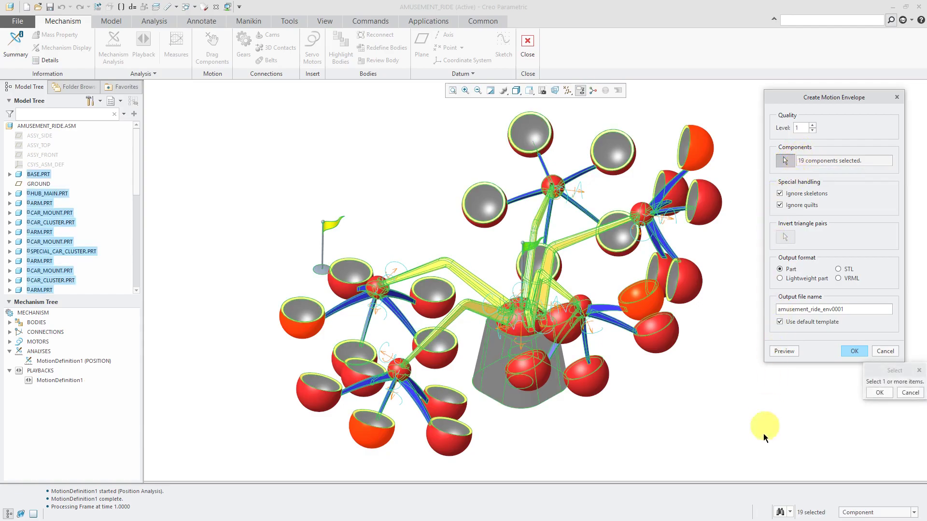
{"action": "left_click", "coordinate": [489, 390], "text": "ctrl"}
{"action": "left_click", "coordinate": [333, 225], "text": "ctrl"}
{"action": "left_click", "coordinate": [528, 246], "text": "ctrl"}
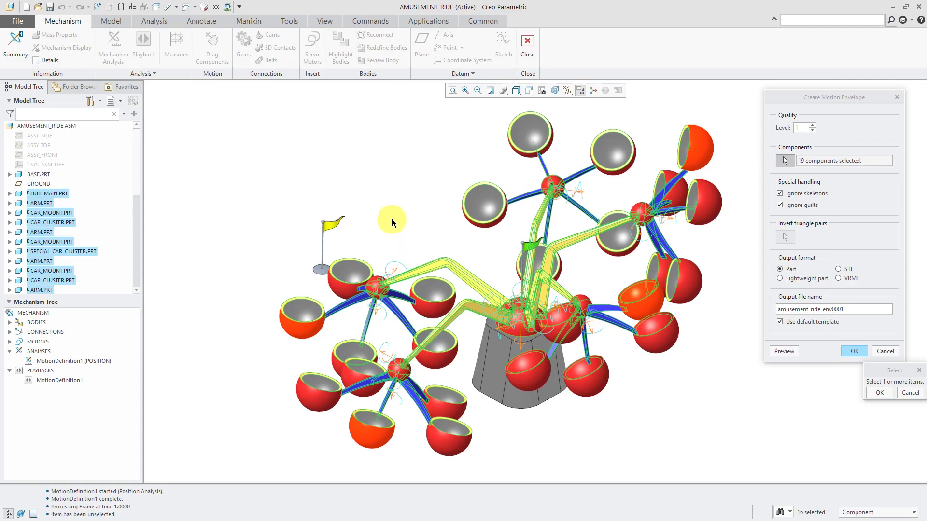
{"action": "left_click", "coordinate": [879, 393]}
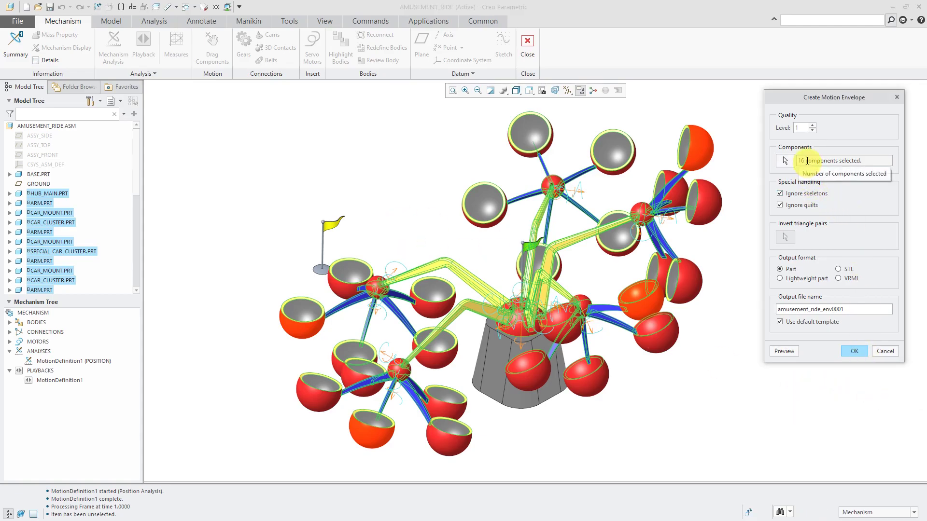
- Set envelope quality level to 6 and create the AMUSEMENT_RIDE_ENV0001 part
{"action": "left_click", "coordinate": [813, 126]}
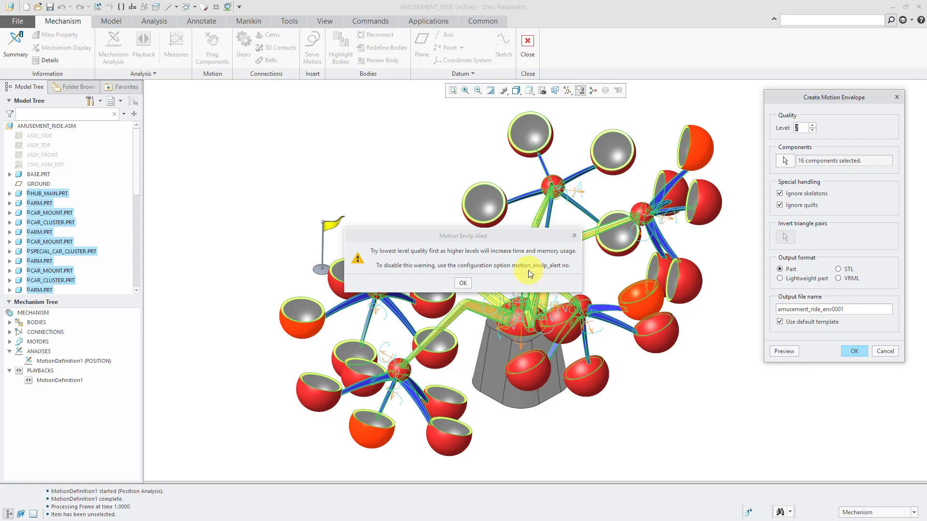
{"action": "left_click", "coordinate": [462, 283]}
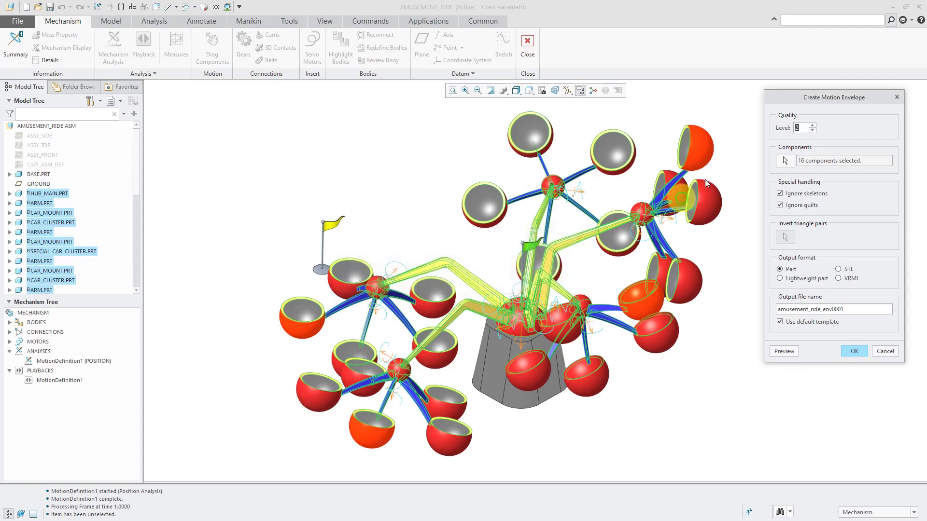
{"action": "left_click", "coordinate": [813, 126]}
{"action": "left_click", "coordinate": [814, 125]}
{"action": "left_click", "coordinate": [813, 125]}
{"action": "left_click", "coordinate": [813, 126]}
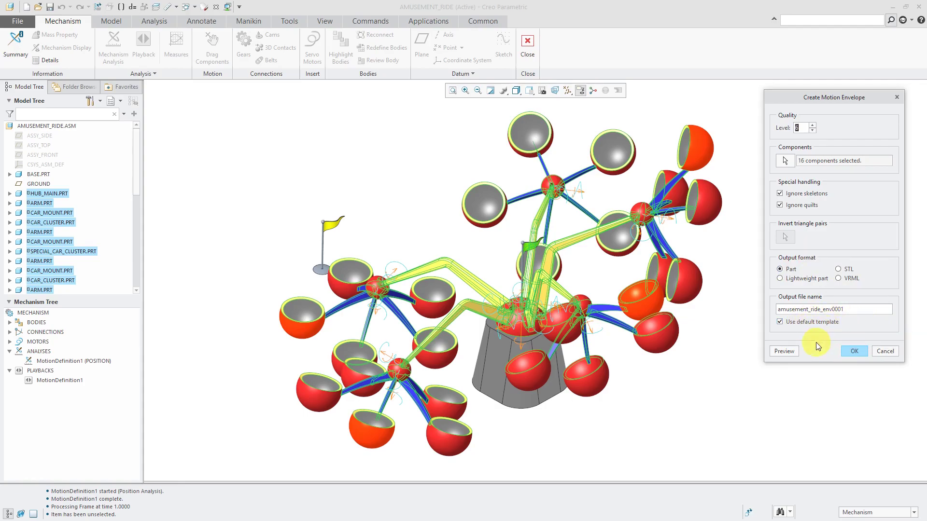
{"action": "left_click", "coordinate": [853, 353]}
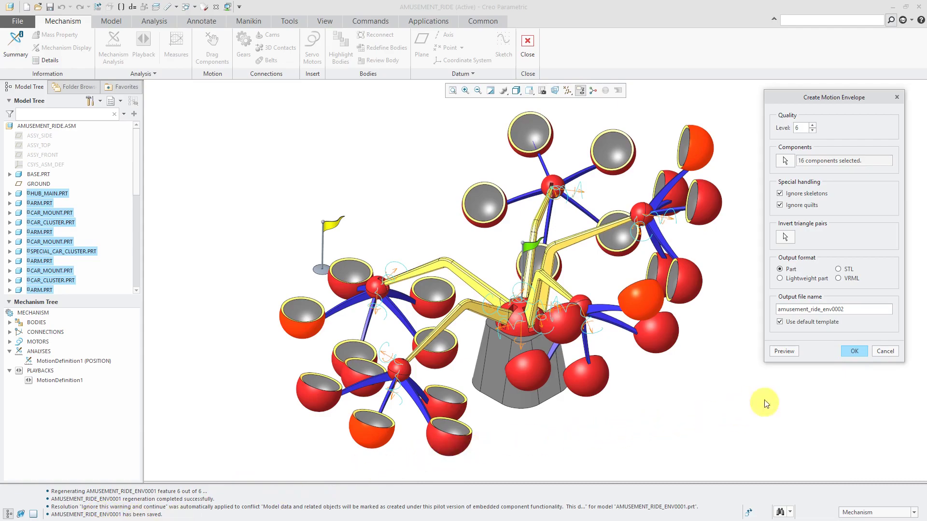
{"action": "left_click", "coordinate": [893, 352]}
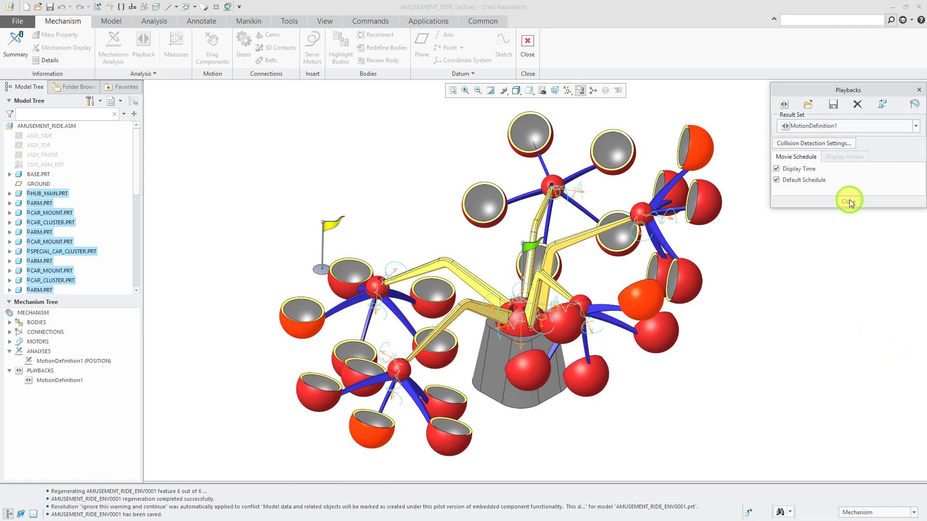
- Open amusement_ride_env0001.prt from the working directory without saving the playback results
{"action": "left_click", "coordinate": [850, 199]}
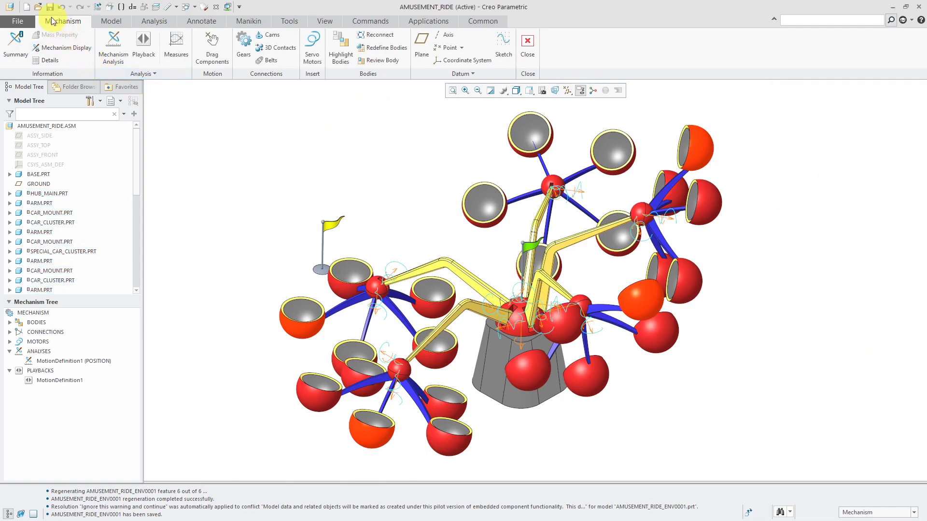
{"action": "left_click", "coordinate": [37, 7]}
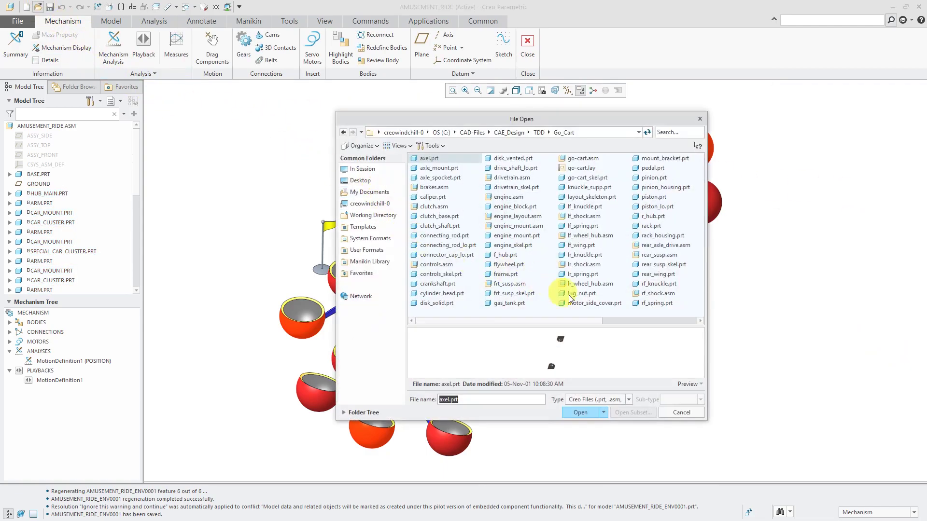
{"action": "left_click", "coordinate": [688, 133]}
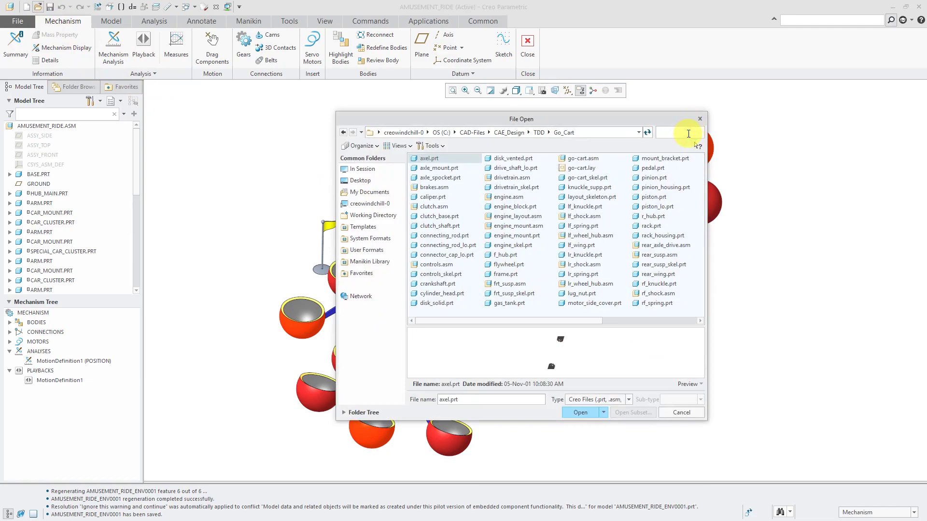
{"action": "type", "text": "en"}
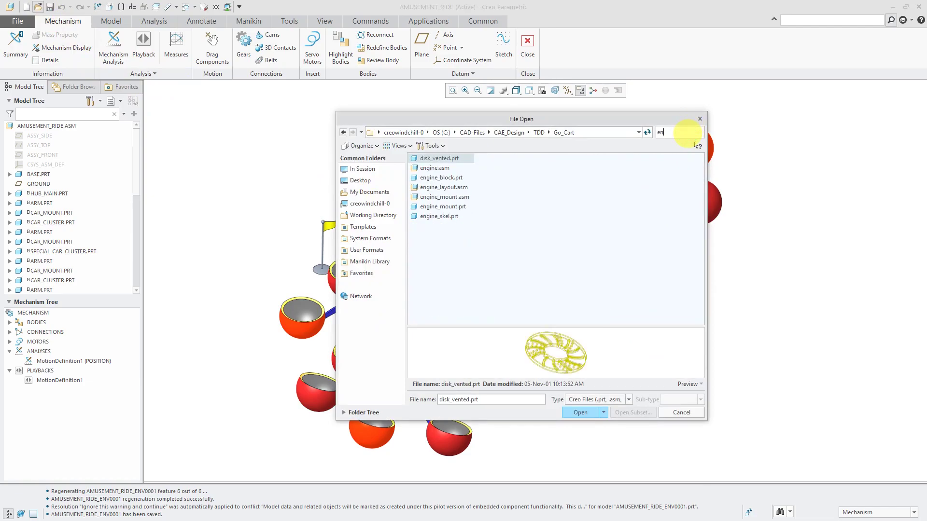
{"action": "left_click", "coordinate": [369, 216]}
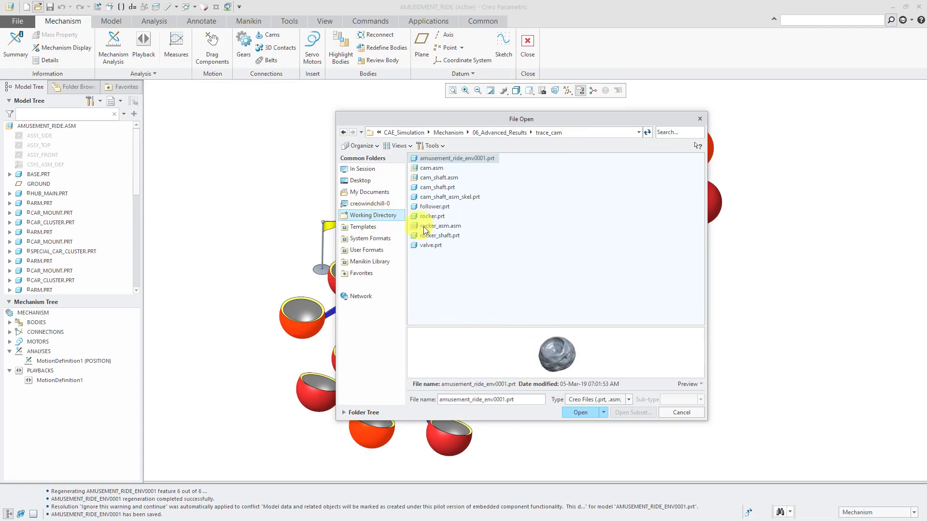
{"action": "double_click", "coordinate": [476, 161]}
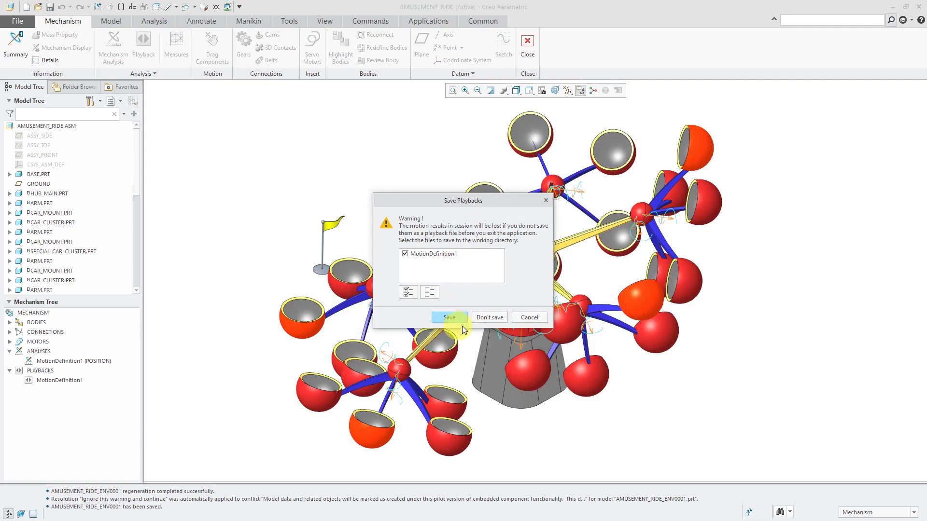
{"action": "left_click", "coordinate": [492, 319]}
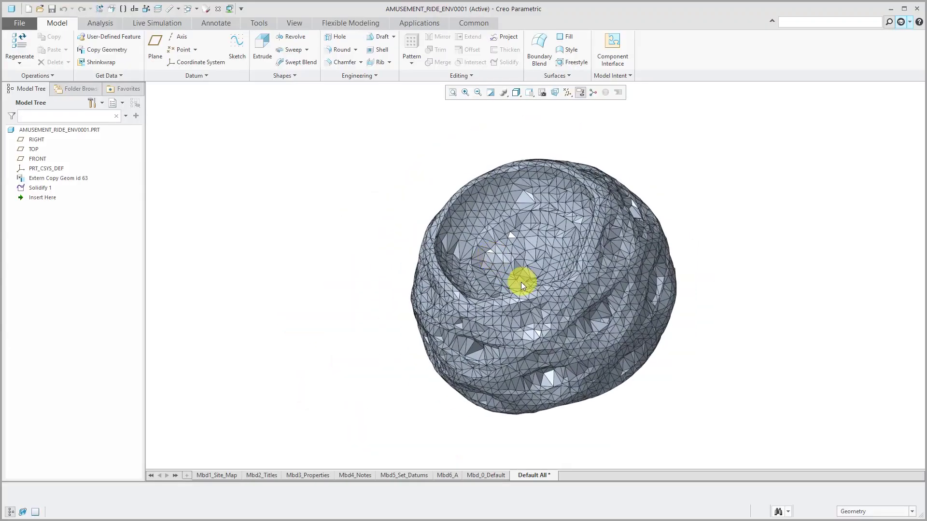
- Orbit and zoom in on the faceted AMUSEMENT_RIDE_ENV0001 solid to view it from the side
{"action": "mouse_move", "coordinate": [520, 281]}
{"action": "middle_mouse_down"}
{"action": "mouse_move", "coordinate": [542, 233]}
{"action": "mouse_move", "coordinate": [471, 240]}
{"action": "mouse_move", "coordinate": [424, 269]}
{"action": "mouse_move", "coordinate": [432, 279]}
{"action": "mouse_move", "coordinate": [418, 230]}
{"action": "mouse_move", "coordinate": [342, 227]}
{"action": "mouse_move", "coordinate": [426, 215]}
{"action": "mouse_move", "coordinate": [420, 178]}
{"action": "mouse_move", "coordinate": [390, 241]}
{"action": "mouse_move", "coordinate": [341, 234]}
{"action": "mouse_move", "coordinate": [362, 234]}
{"action": "mouse_move", "coordinate": [364, 251]}
{"action": "middle_mouse_up"}
{"action": "scroll", "coordinate": [493, 438], "scroll_direction": "up", "scroll_amount": 2}
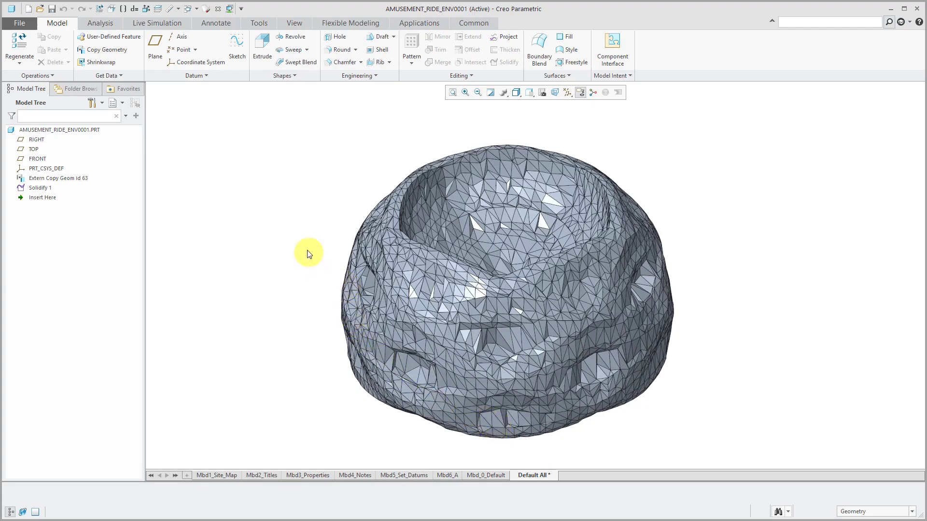
- Close the envelope part window, switch back to AMUSEMENT_RIDE, and exit Mechanism
{"action": "left_click", "coordinate": [220, 10]}
{"action": "left_click", "coordinate": [195, 8]}
{"action": "left_click", "coordinate": [208, 18]}
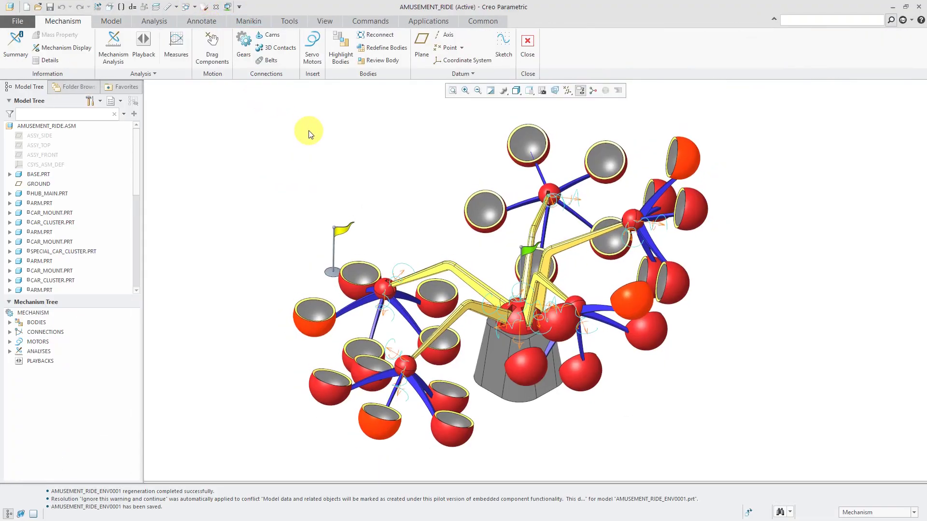
{"action": "left_click", "coordinate": [526, 44]}
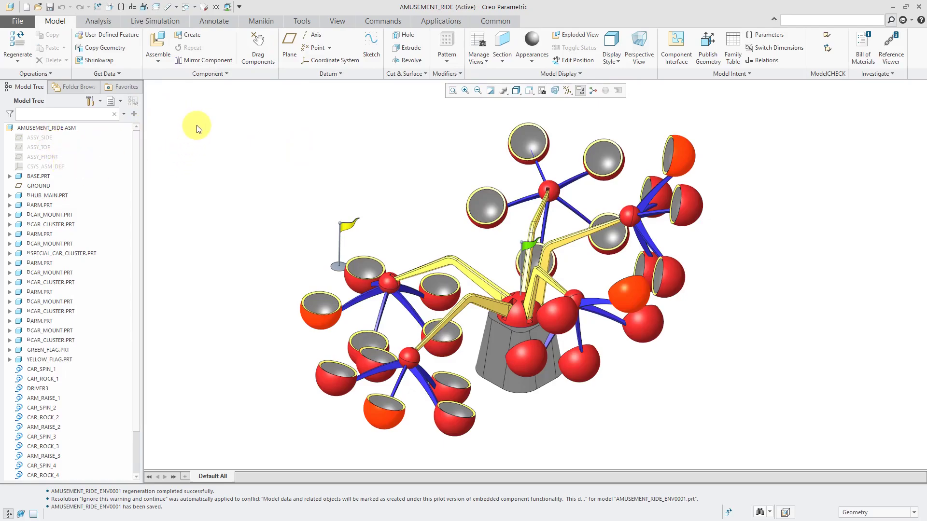
- Assemble amusement_ride_env0001.prt into AMUSEMENT_RIDE using the Default constraint
{"action": "left_click", "coordinate": [159, 44]}
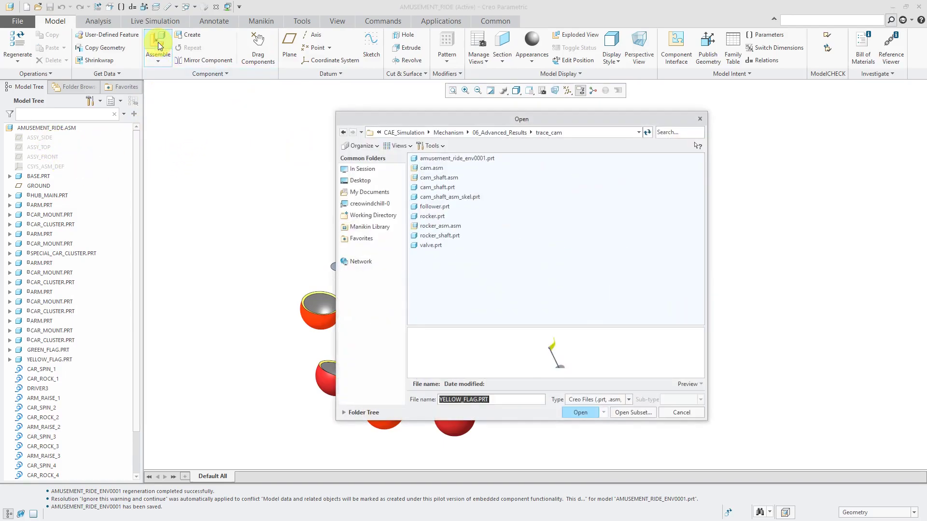
{"action": "double_click", "coordinate": [481, 158]}
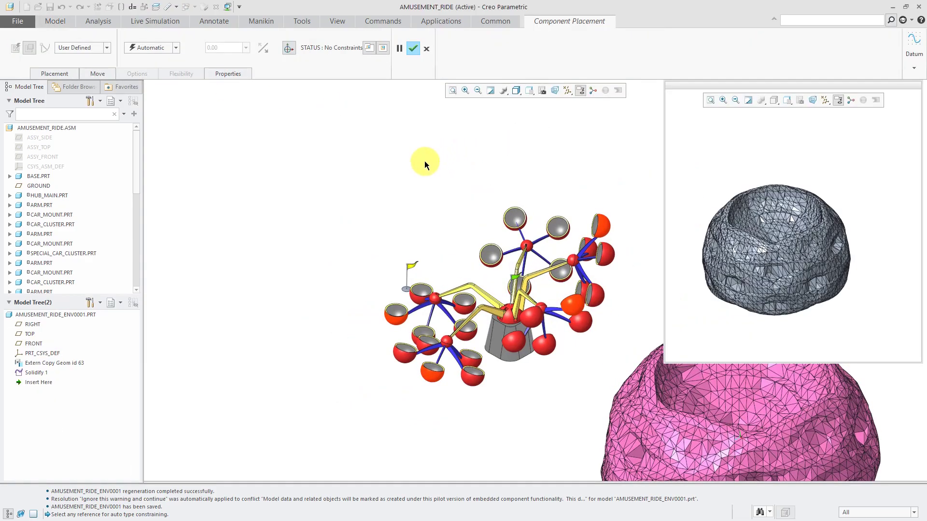
{"action": "right_click", "coordinate": [384, 163]}
{"action": "left_click", "coordinate": [427, 263]}
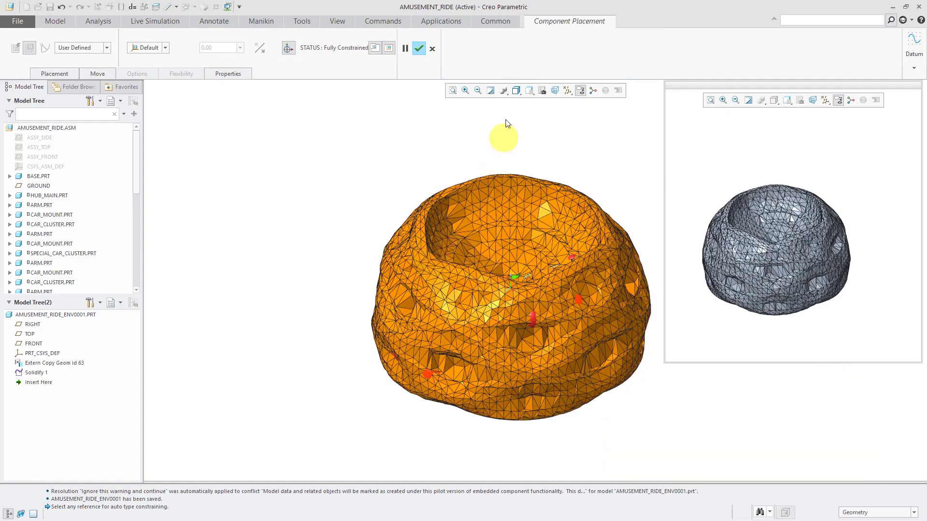
{"action": "left_click", "coordinate": [418, 49]}
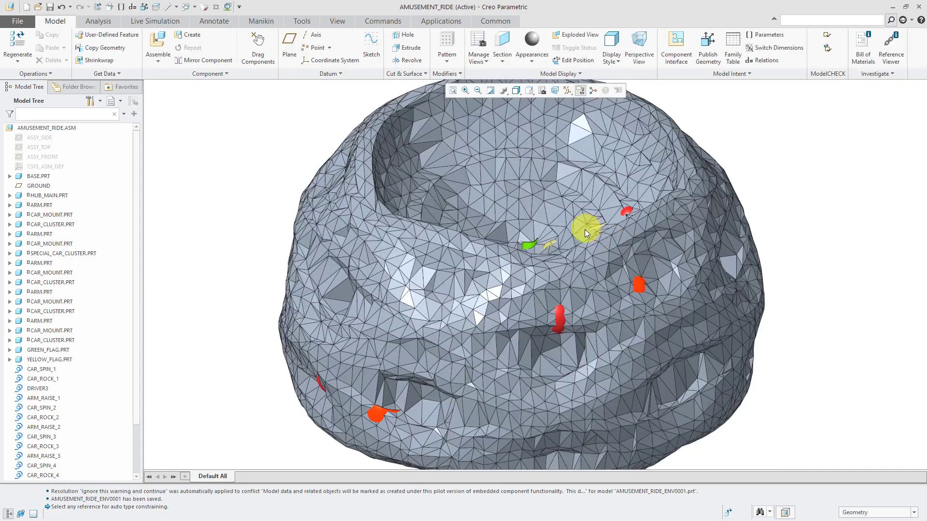
{"action": "middle_click_drag", "start_coordinate": [586, 223], "coordinate": [453, 263]}
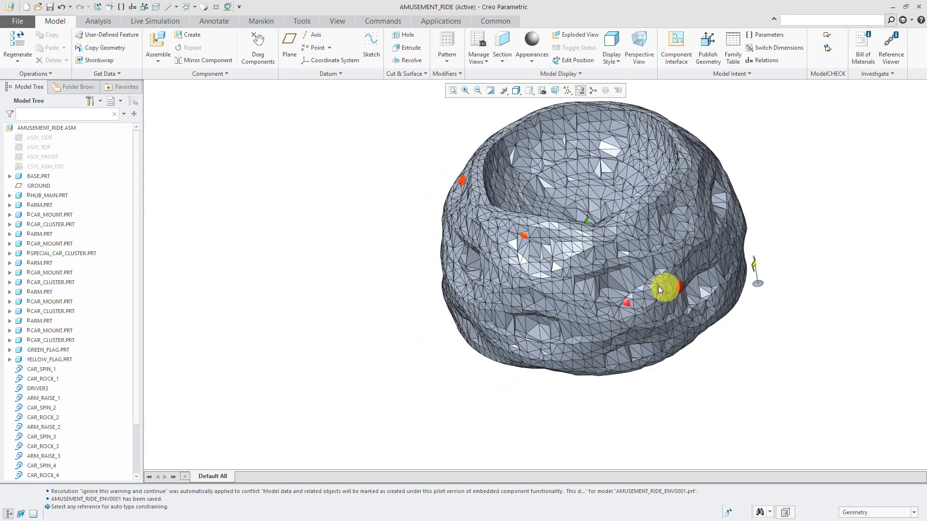
{"action": "scroll", "coordinate": [605, 169], "scroll_direction": "up", "scroll_amount": 2}
{"action": "scroll", "coordinate": [564, 182], "scroll_direction": "down", "scroll_amount": 2}
{"action": "scroll", "coordinate": [696, 92], "scroll_direction": "up", "scroll_amount": 2}
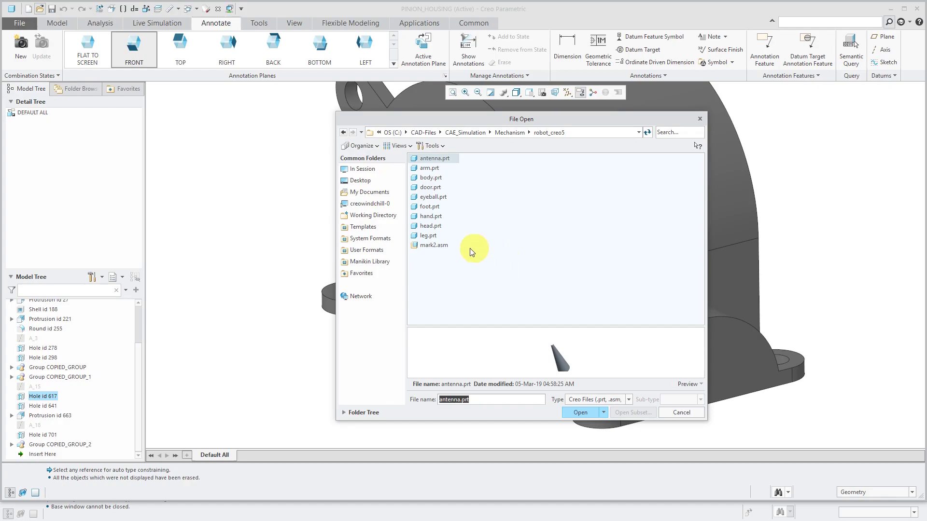
- Load mark2.asm with its body, head, arm, leg and foot parts
{"action": "double_click", "coordinate": [434, 245]}
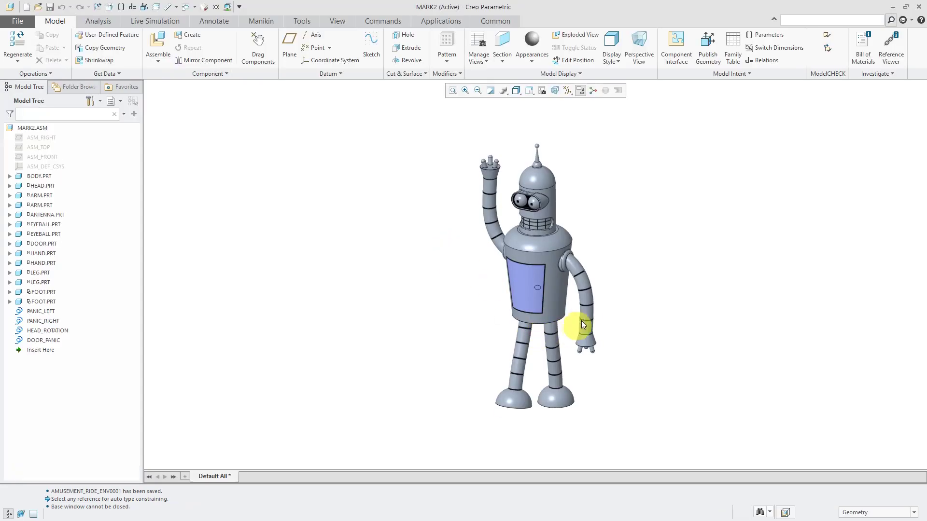
- Switch to the Mechanism environment from the Applications tab for the MARK2 robot
{"action": "scroll", "coordinate": [554, 283], "scroll_direction": "up", "scroll_amount": 1}
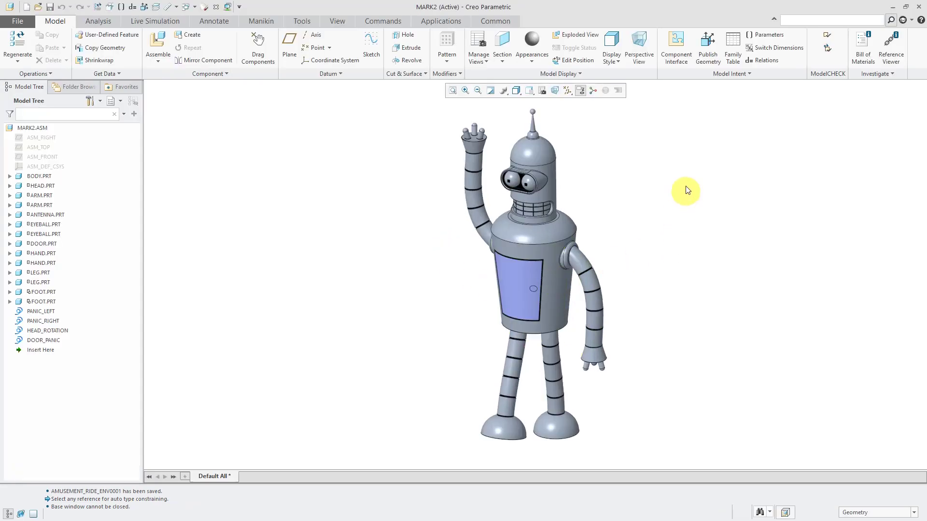
{"action": "left_click", "coordinate": [441, 21]}
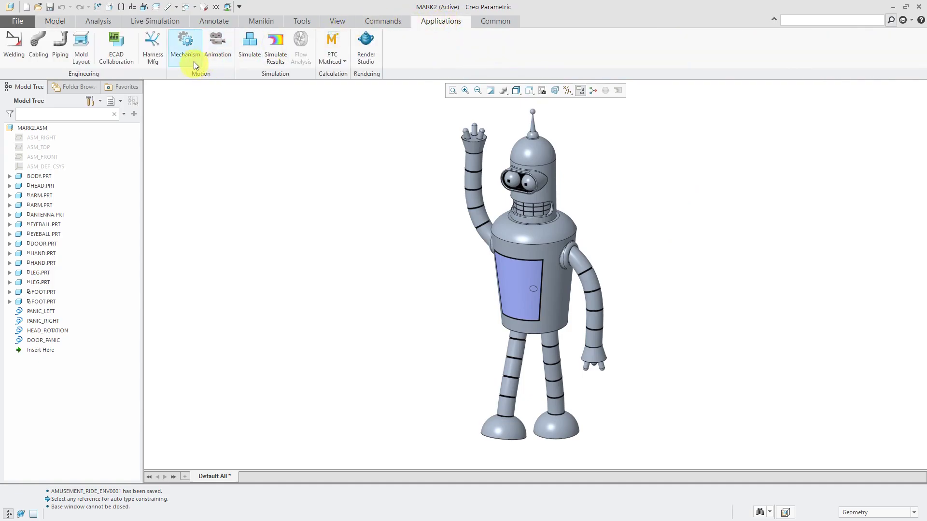
{"action": "left_click", "coordinate": [185, 43]}
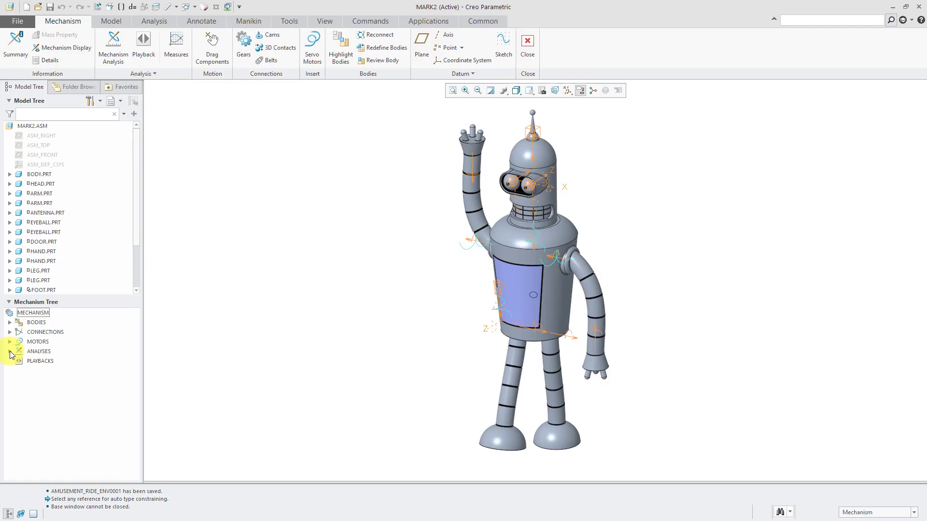
- Run the panic_mode kinematic analysis from the Mechanism Tree's ANALYSES list
{"action": "left_click", "coordinate": [10, 351]}
{"action": "left_click", "coordinate": [54, 371]}
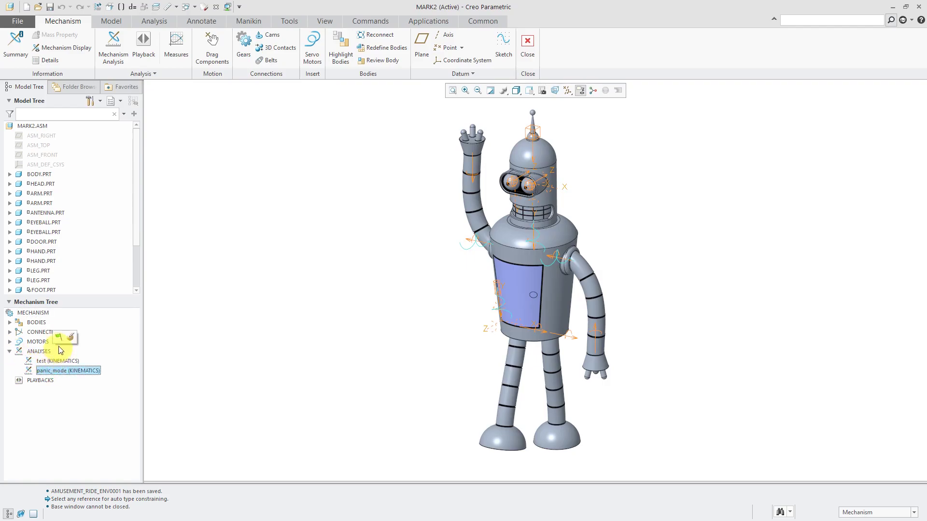
{"action": "left_click", "coordinate": [59, 337]}
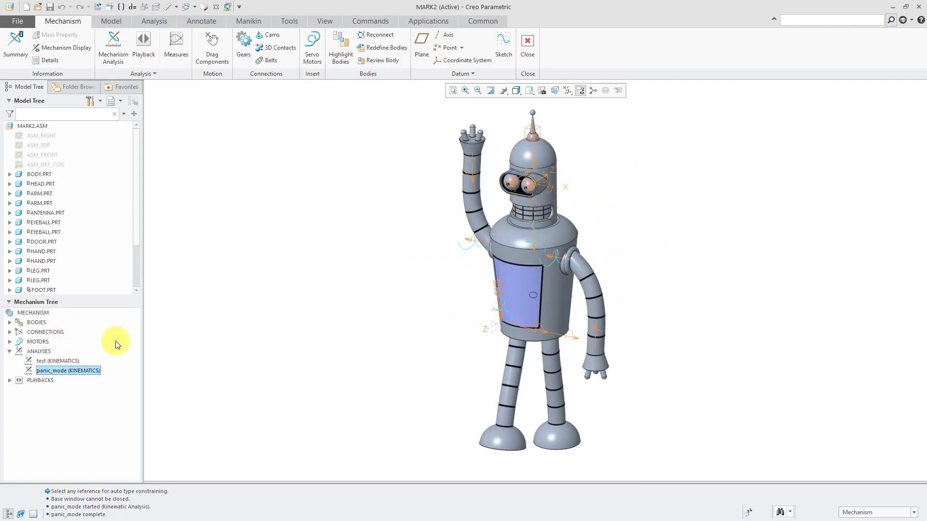
- From the panic_mode playback, build the MARK2_ENV0001 envelope part from 14 components at quality level 6
{"action": "left_click", "coordinate": [147, 55]}
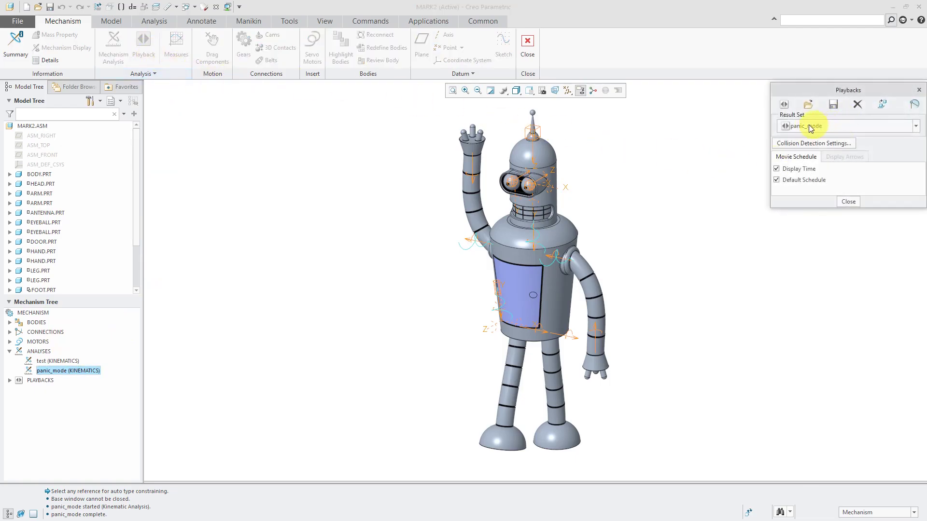
{"action": "left_click", "coordinate": [913, 105]}
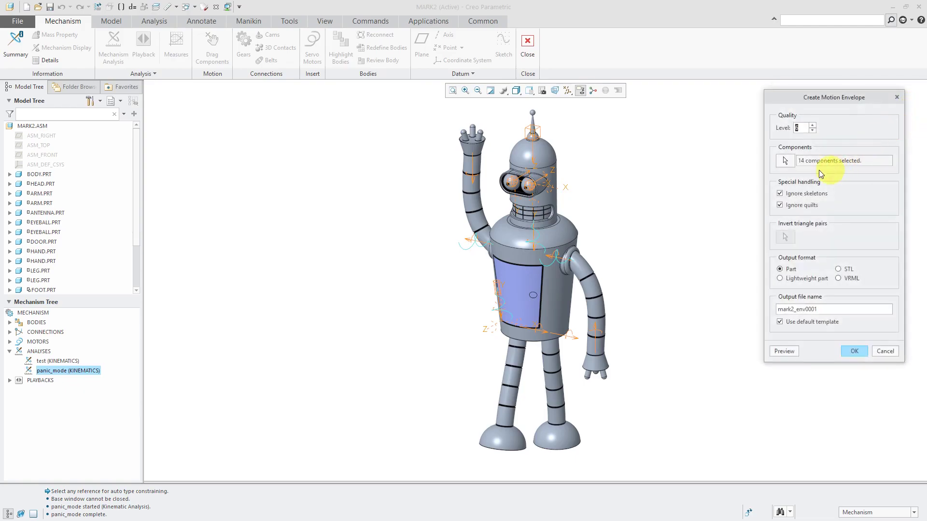
{"action": "left_click", "coordinate": [810, 168]}
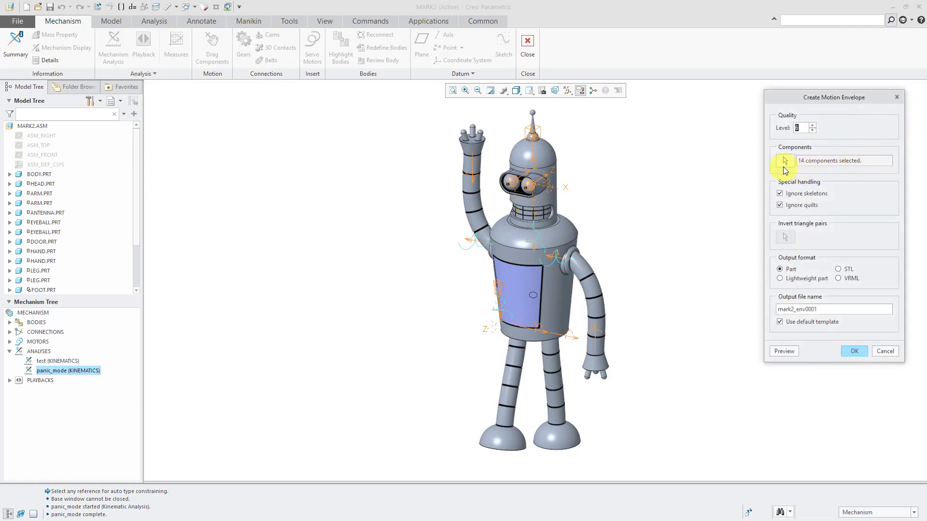
{"action": "double_click", "coordinate": [797, 128]}
{"action": "left_click", "coordinate": [853, 351]}
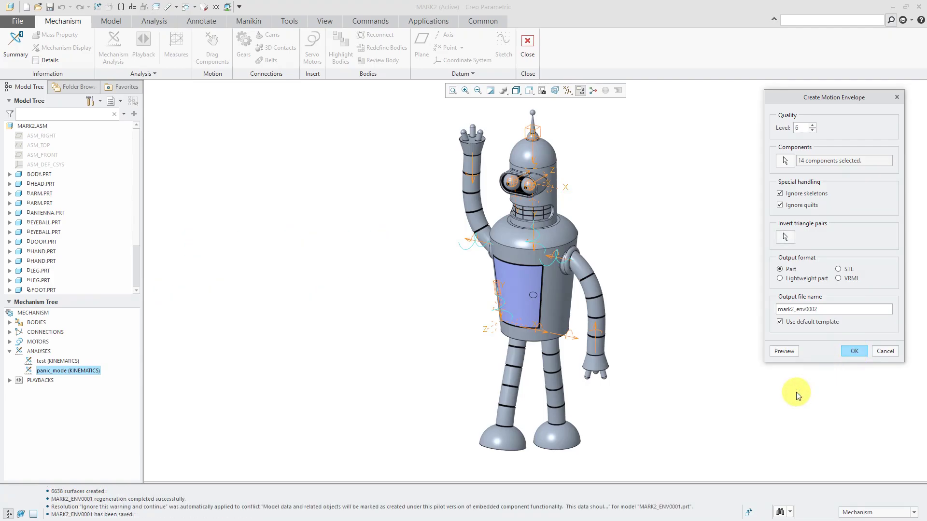
{"action": "left_click", "coordinate": [885, 350]}
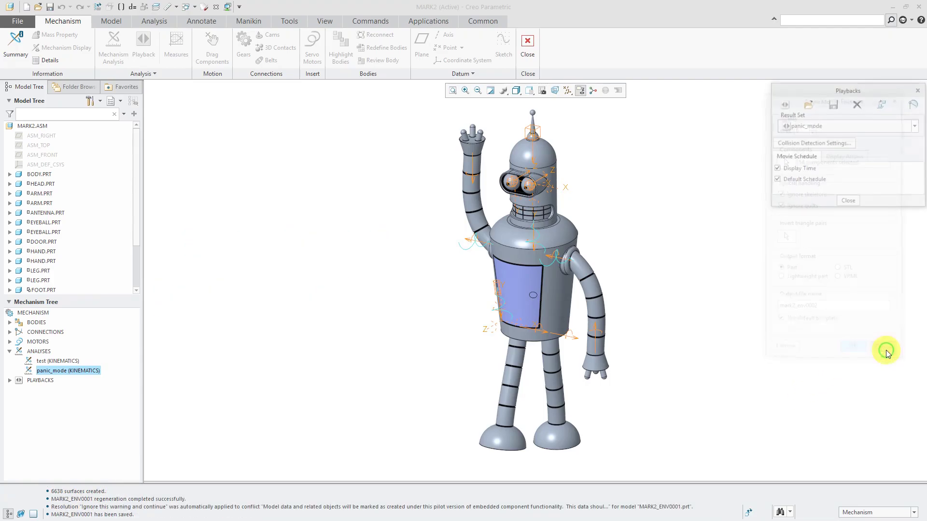
- Open mark2_env0001.prt from the working directory, discarding the unsaved panic_mode playback
{"action": "left_click", "coordinate": [853, 202]}
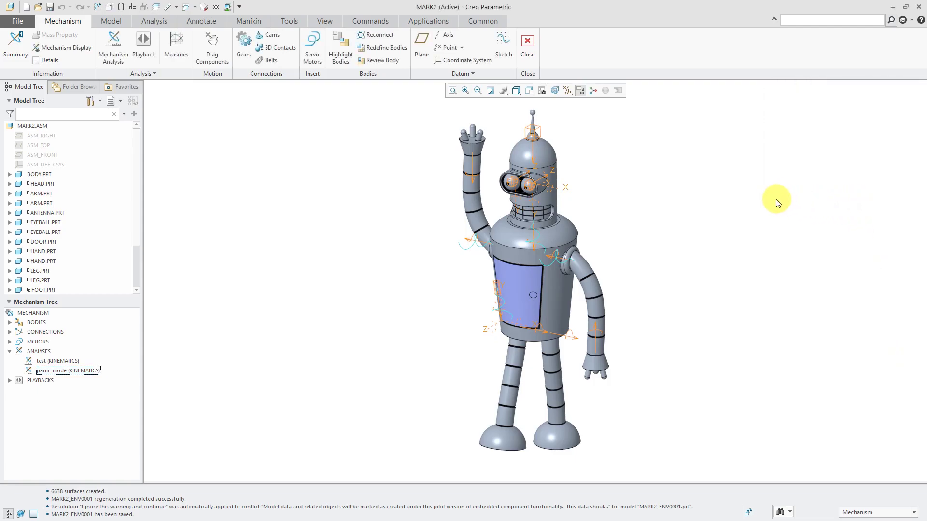
{"action": "left_click", "coordinate": [38, 7]}
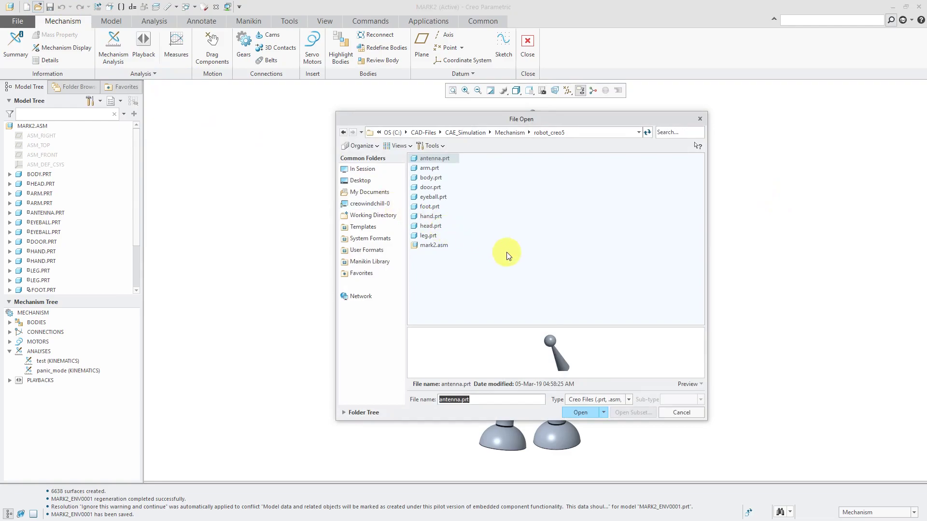
{"action": "left_click", "coordinate": [383, 215]}
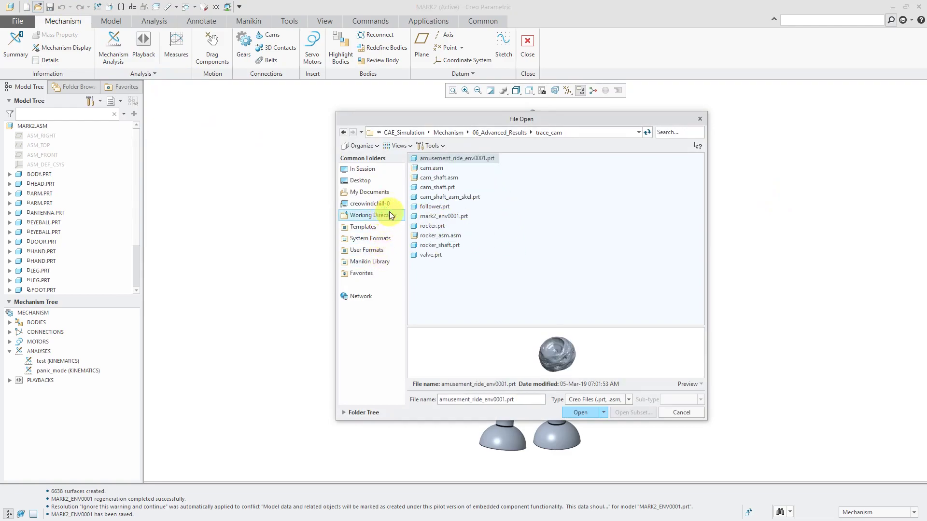
{"action": "double_click", "coordinate": [456, 216]}
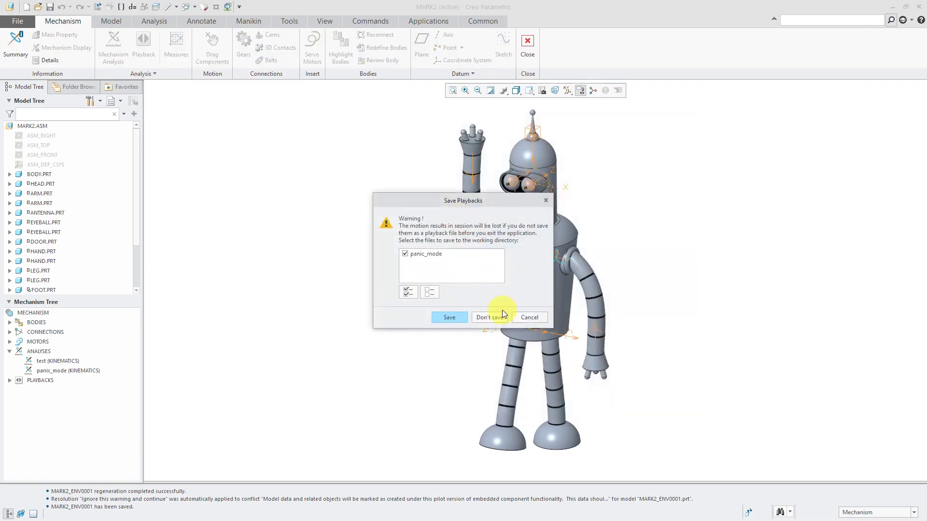
{"action": "left_click", "coordinate": [480, 317]}
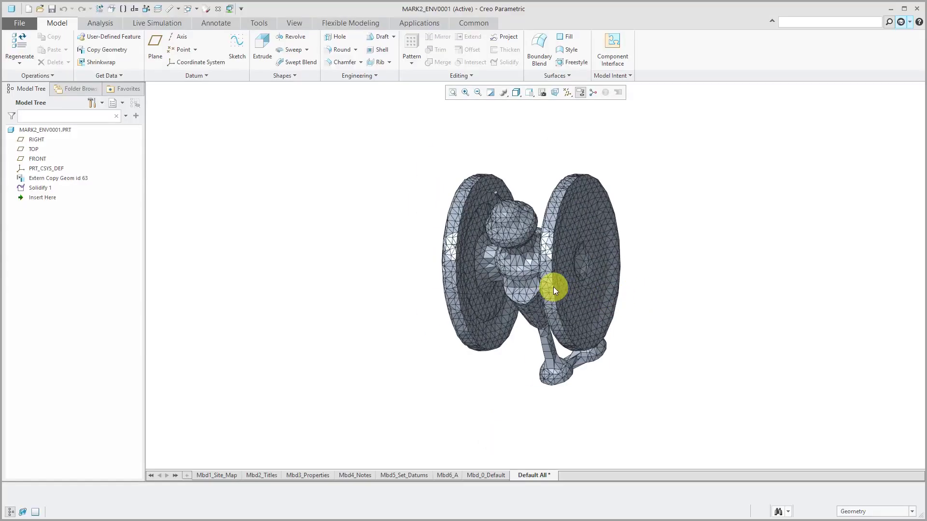
- Orbit the MARK2_ENV0001 envelope mesh to view the swept panic-mode volume from the front
{"action": "mouse_move", "coordinate": [553, 287]}
{"action": "middle_mouse_down"}
{"action": "mouse_move", "coordinate": [589, 269]}
{"action": "mouse_move", "coordinate": [555, 248]}
{"action": "mouse_move", "coordinate": [550, 271]}
{"action": "mouse_move", "coordinate": [616, 341]}
{"action": "middle_mouse_up"}
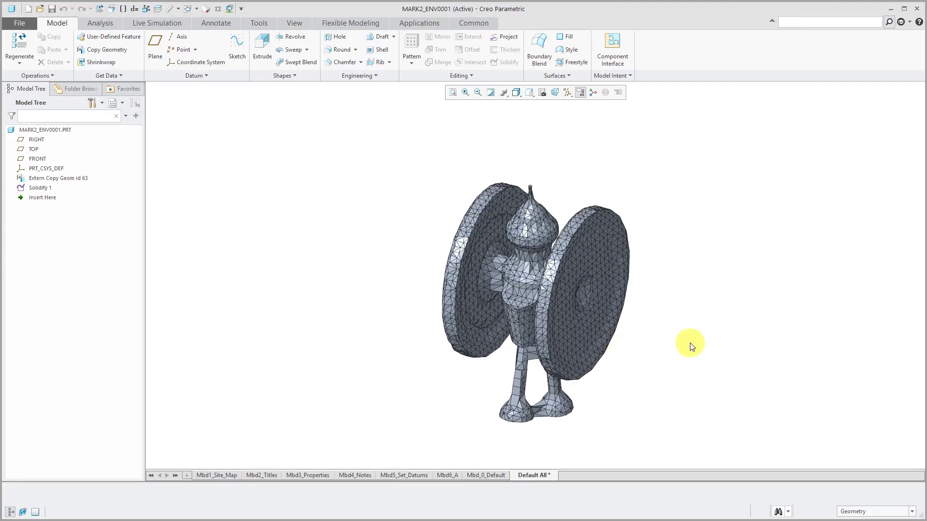